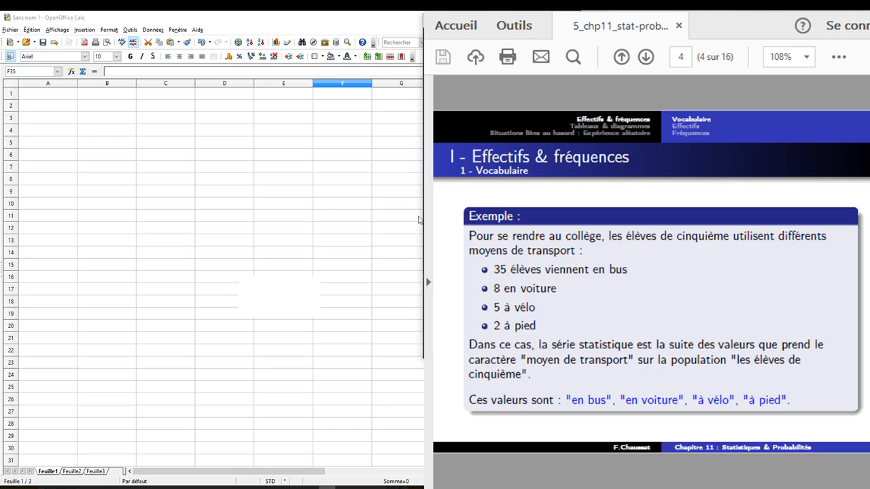
Step: Enter the column headings "en voiture" in B1 and "en bus" in C1
left_click(112, 96)
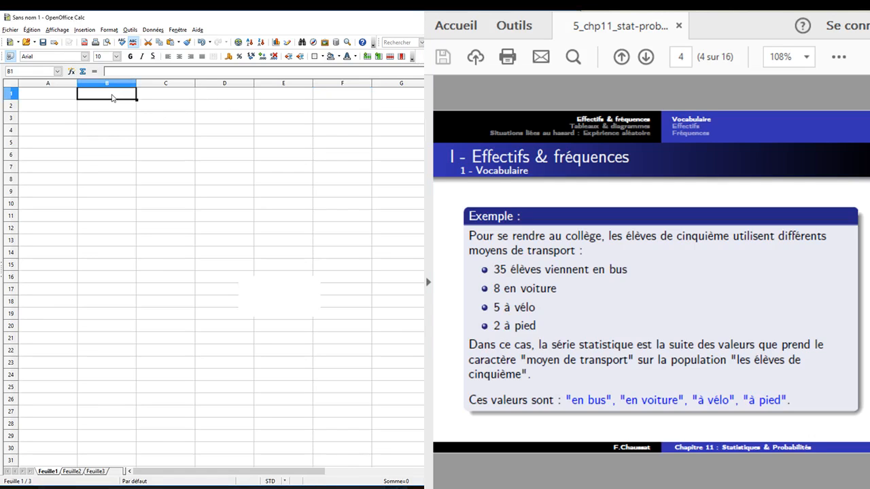
type("en voiture")
key("Tab")
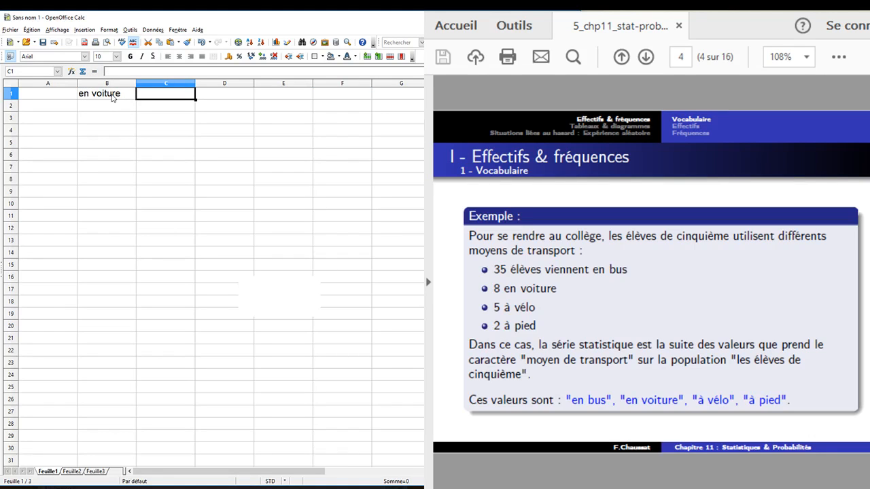
type("en ")
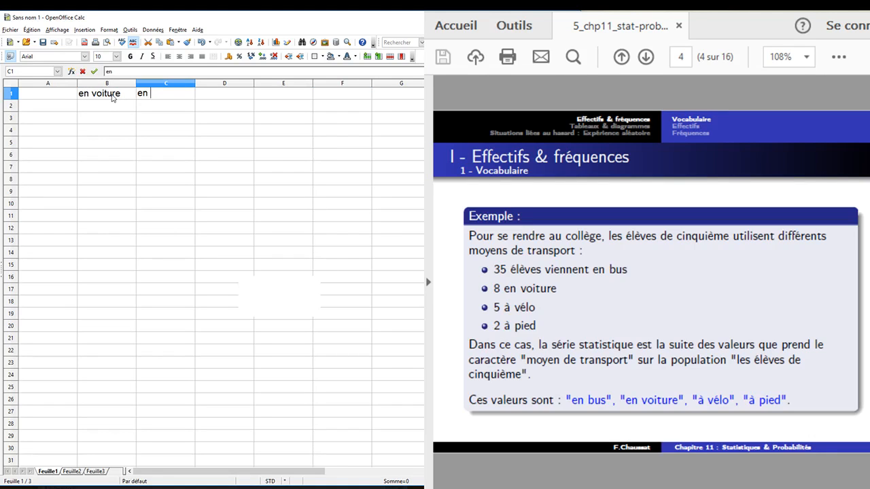
type("bus")
key("Tab")
Step: Enter the column headings "à vélo" in D1 and "à pied" in E1
type("à")
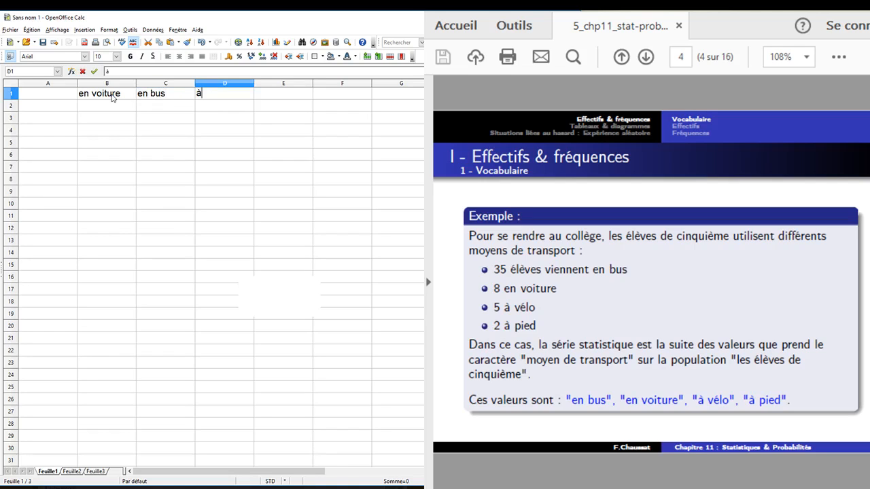
type(" vélo àpied")
key("BackSpace")
key("BackSpace")
key("BackSpace")
key("BackSpace")
key("BackSpace")
key("BackSpace")
key("Tab")
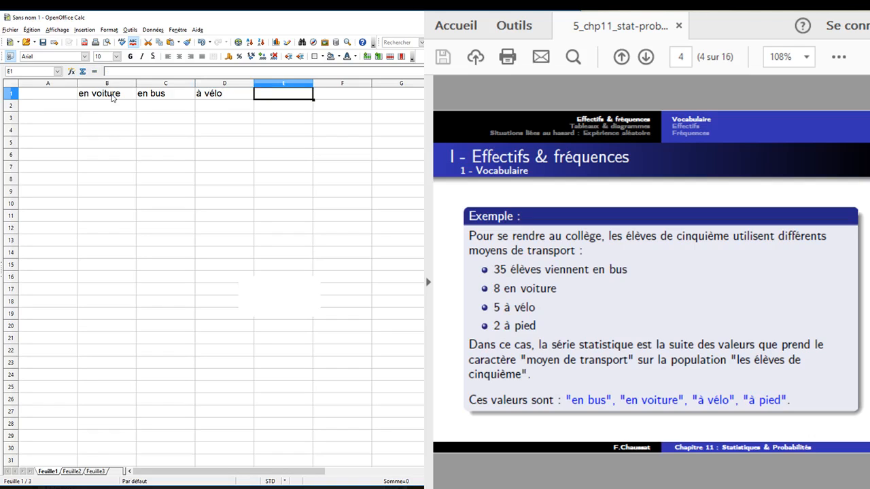
type("à pie")
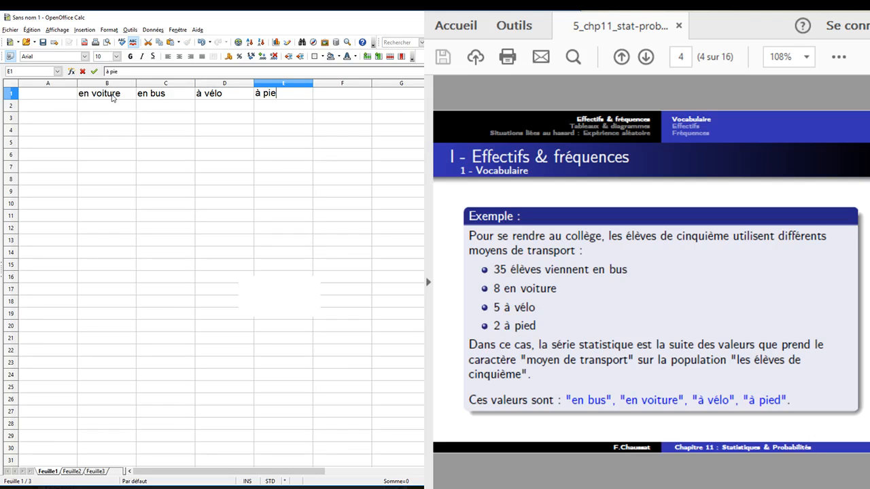
type("d")
key("Return")
Step: Fill in the student counts 8, 35, 5 and 2 in cells B2 to E2, under the transport headings
key("Left")
key("Left")
key("Left")
key("Left")
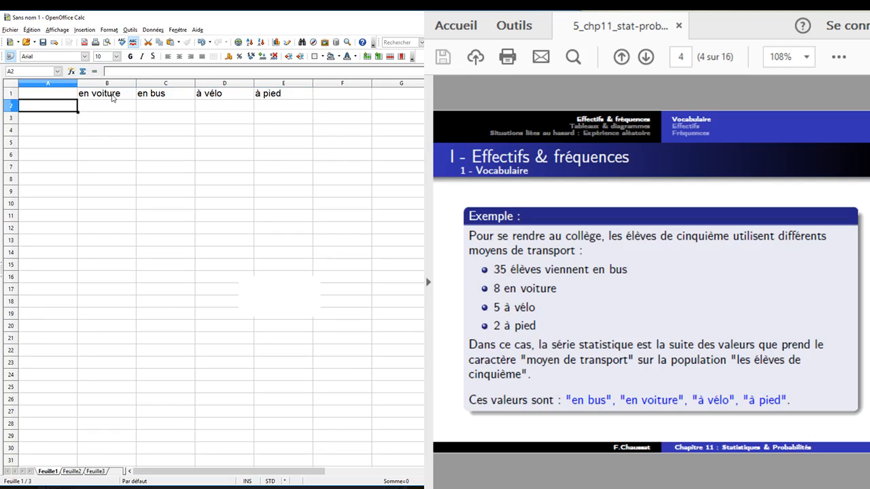
key("Right")
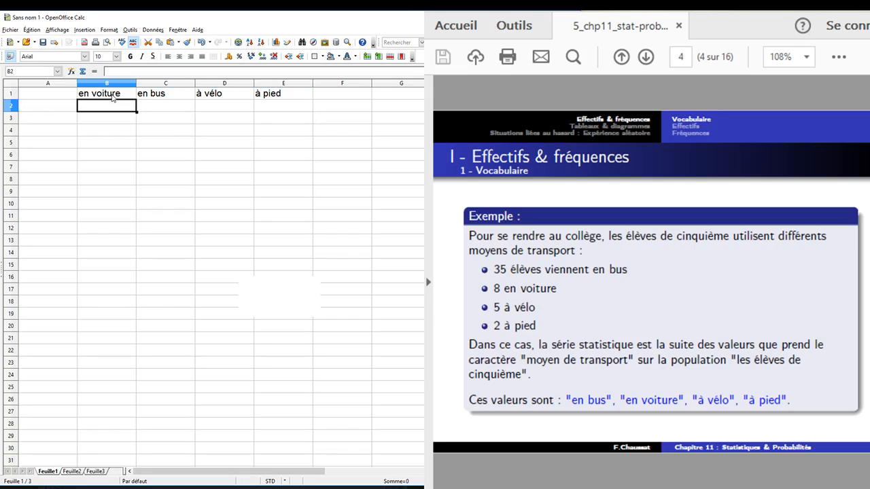
type("8")
key("Right")
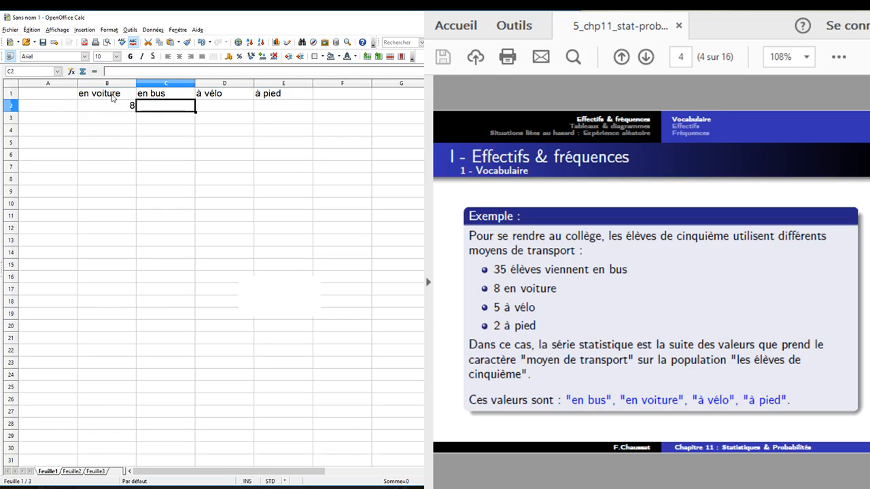
type("35")
key("Right")
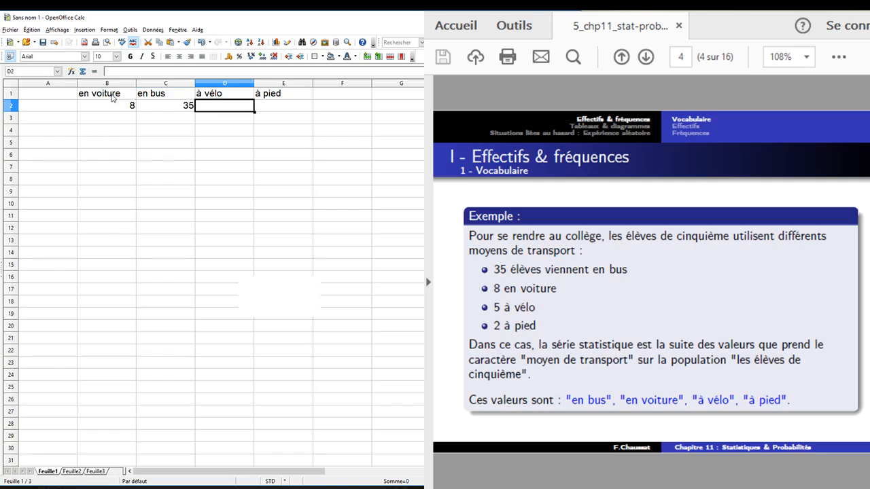
type("5")
key("Right")
type("2")
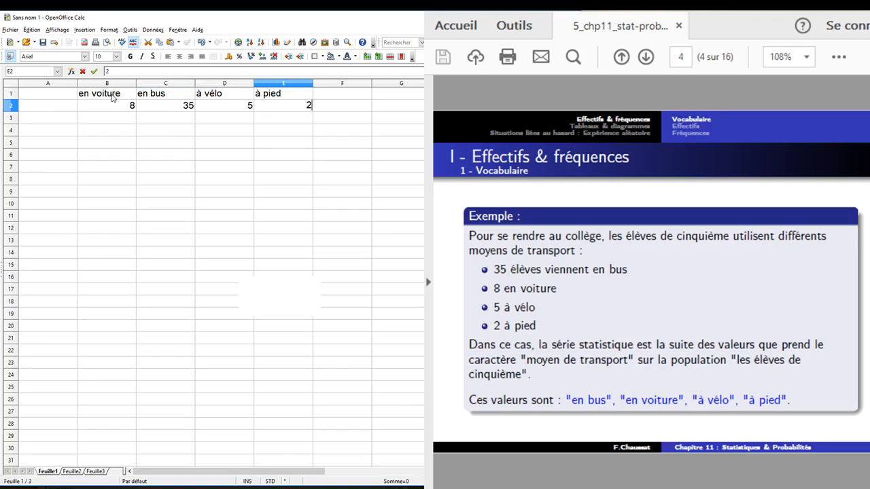
Step: Label row 2 "Effectifs" in cell A2
left_click(31, 107)
type("E")
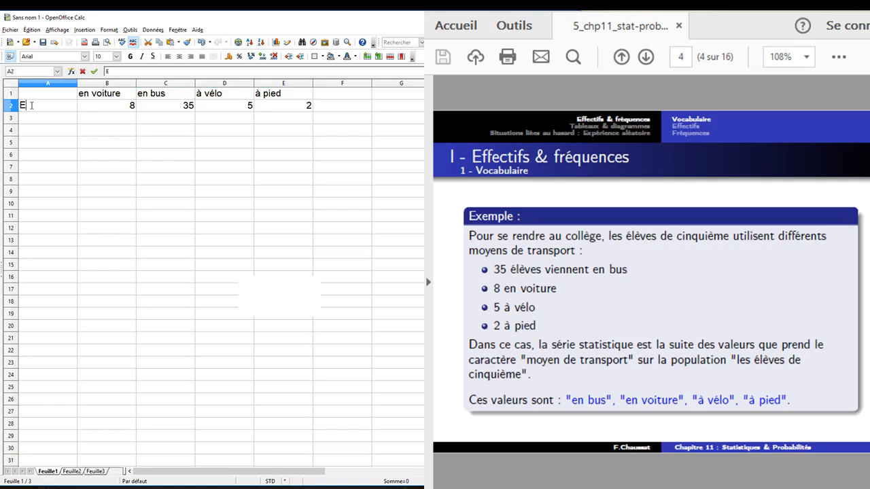
type("ffectifs")
left_click(96, 142)
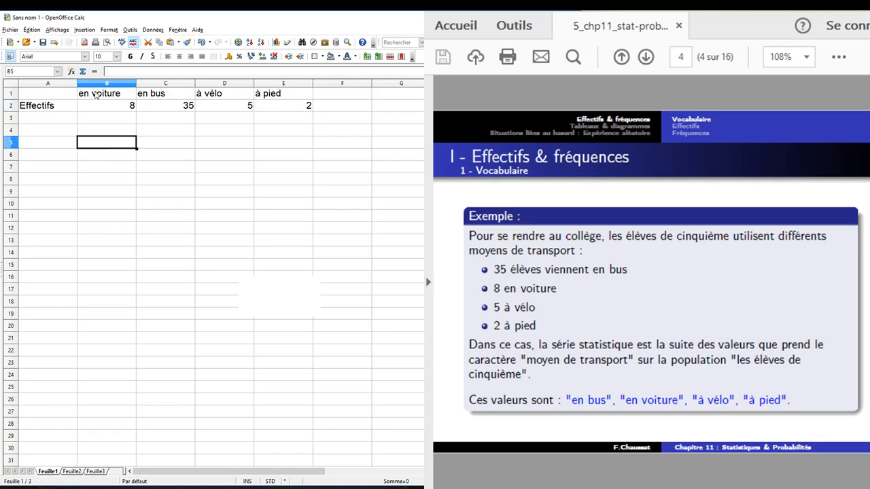
Step: Centre the contents of cells B1:E2 horizontally
left_click_drag(97, 93, 274, 108)
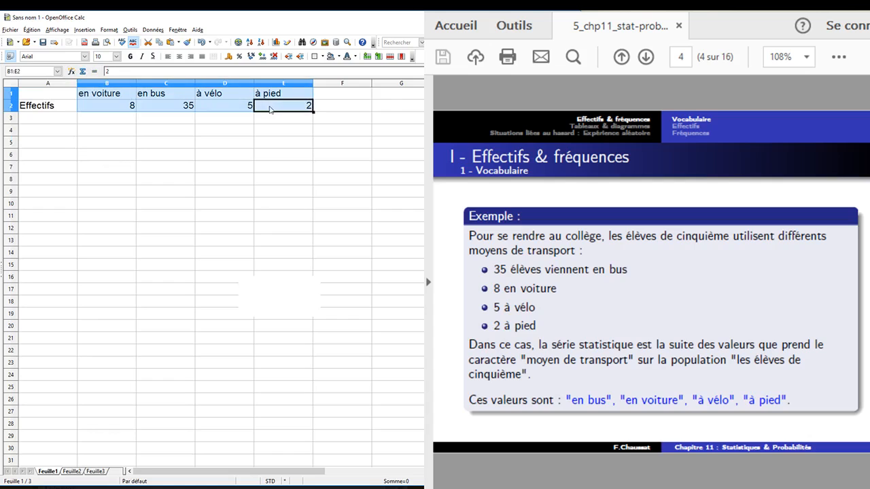
left_click(179, 56)
left_click(150, 131)
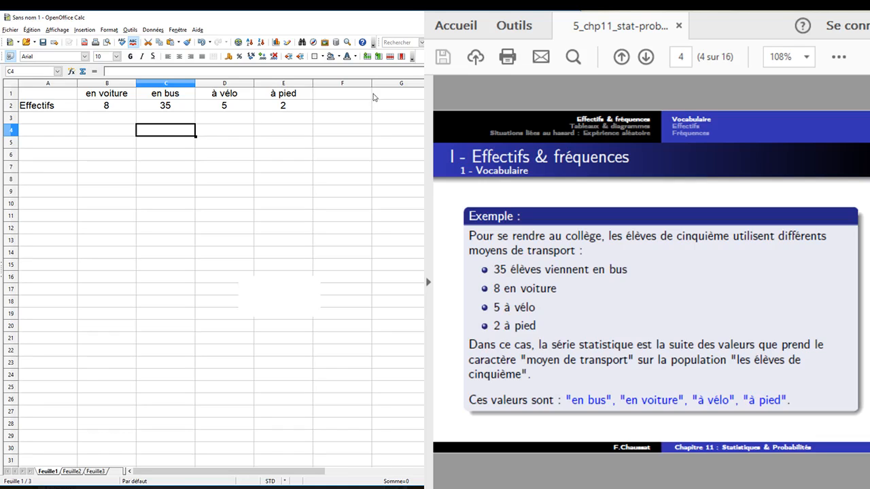
Step: Enter the heading "Total" in F1 and centre the whole of column F horizontally
left_click(350, 95)
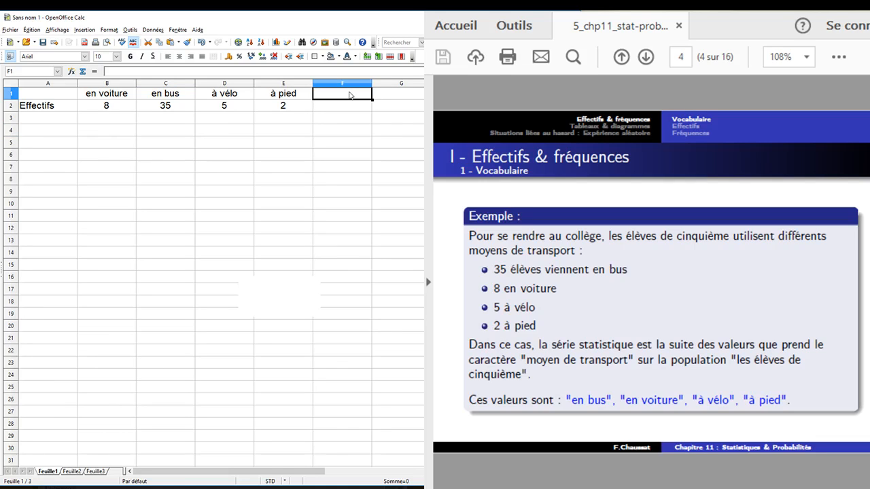
type("Totalk")
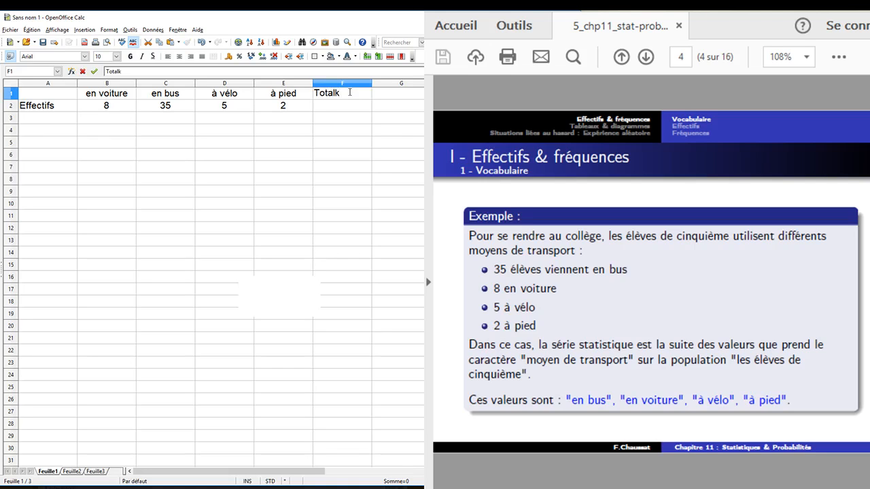
key("BackSpace")
key("Return")
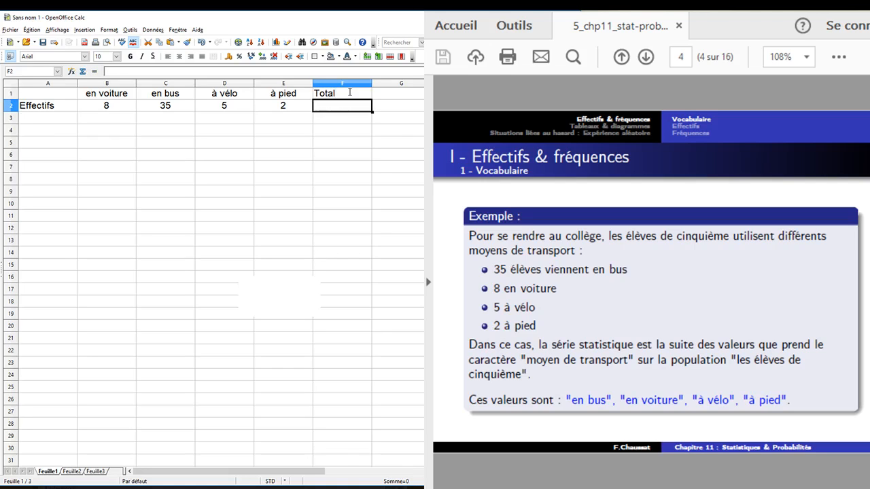
left_click(342, 83)
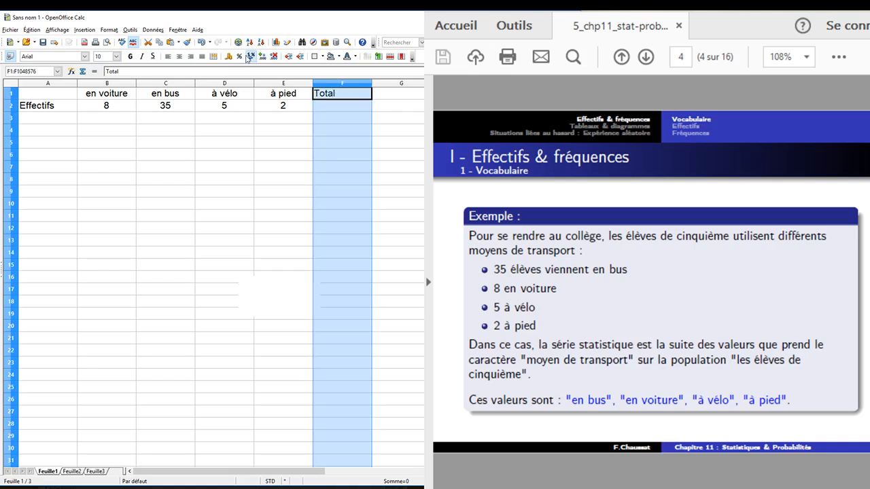
left_click(179, 56)
Step: Calculate the total of the counts in F2 with the formula =SOMME(B2:E2)
left_click(352, 108)
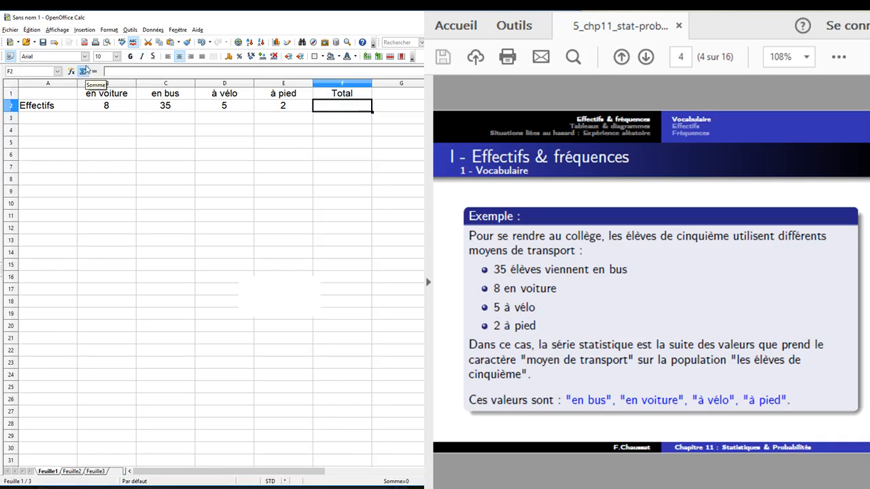
left_click(84, 72)
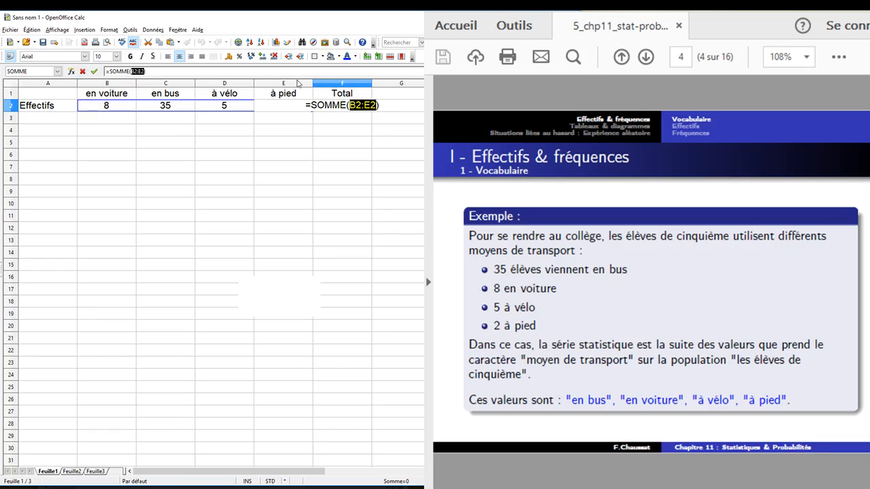
key("Return")
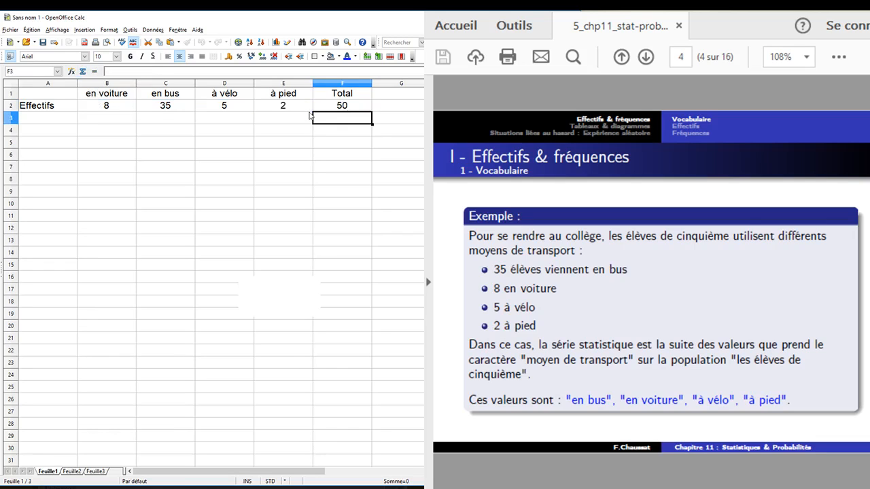
Step: Label row 3 "Fréquence" in A3 and calculate the "en voiture" frequency in B3 with the formula =B2/F2
left_click(61, 123)
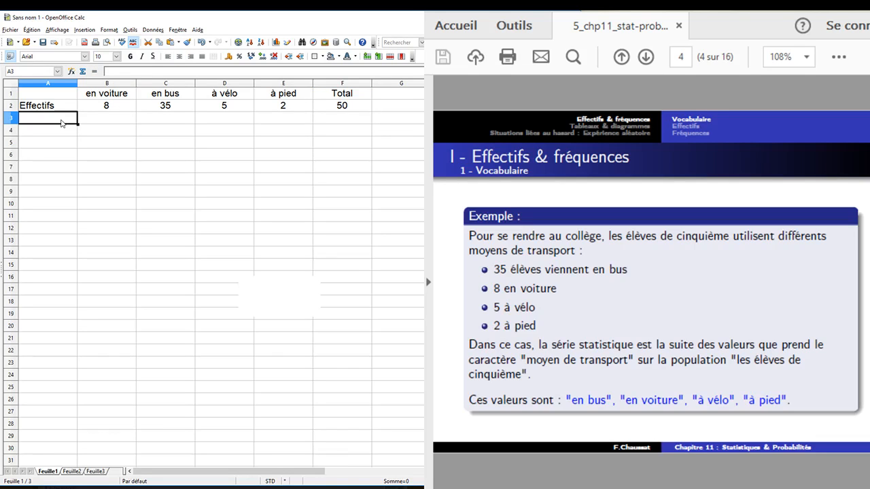
type("Fréquence")
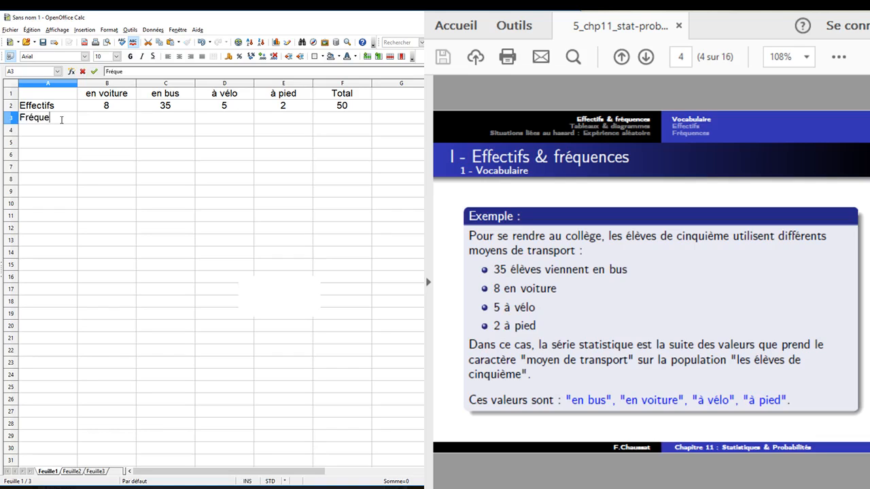
left_click(99, 123)
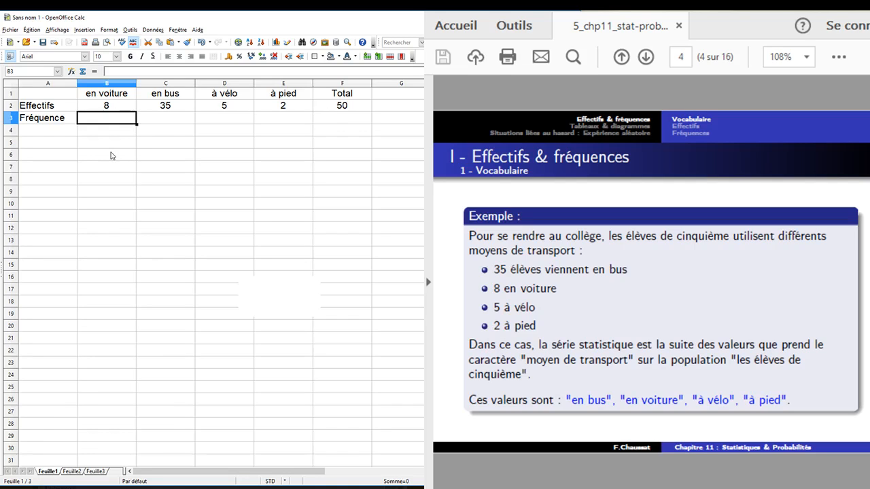
type("=")
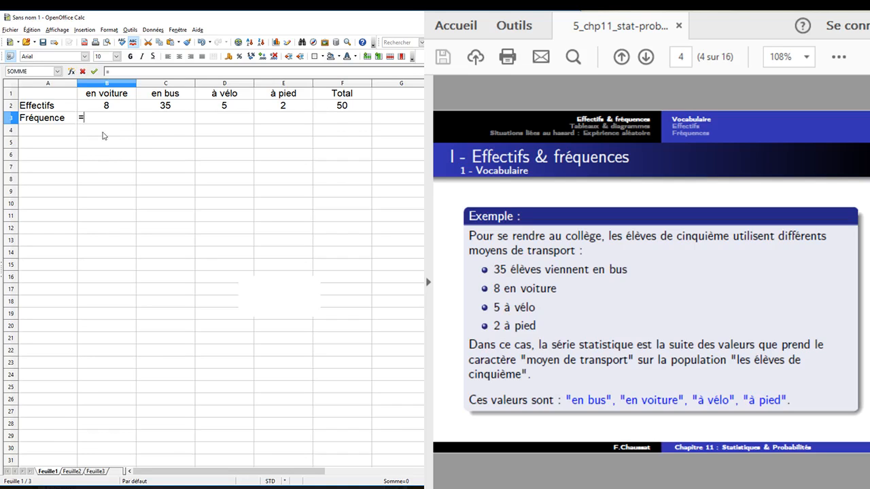
left_click(117, 107)
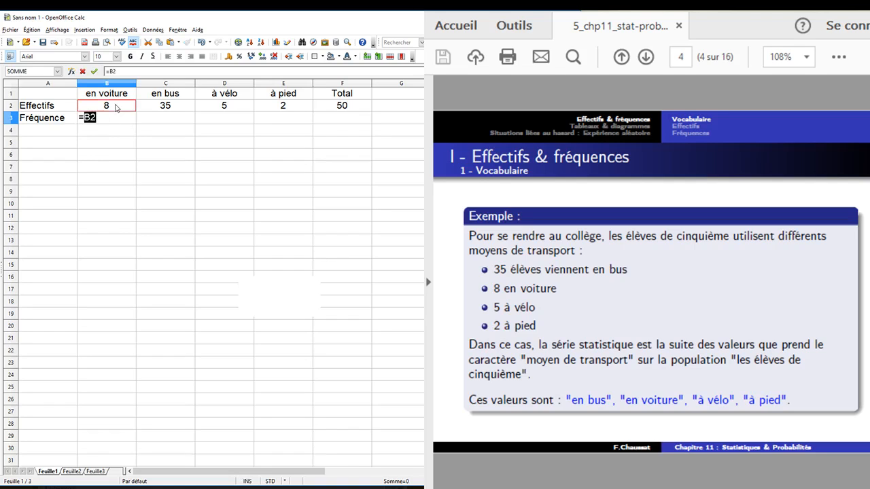
type("/")
left_click(332, 109)
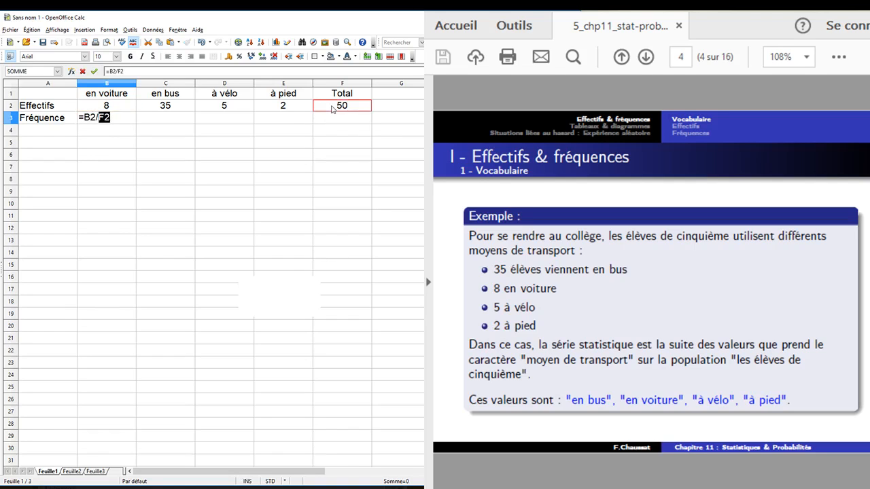
key("Return")
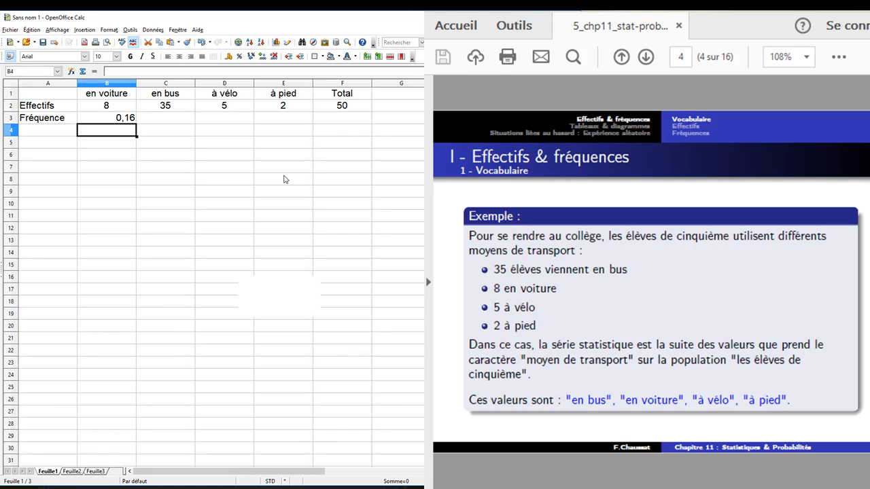
Step: Fill the frequency formula from B3 across to E3 and compare the formulas in B3 and C3
left_click(123, 117)
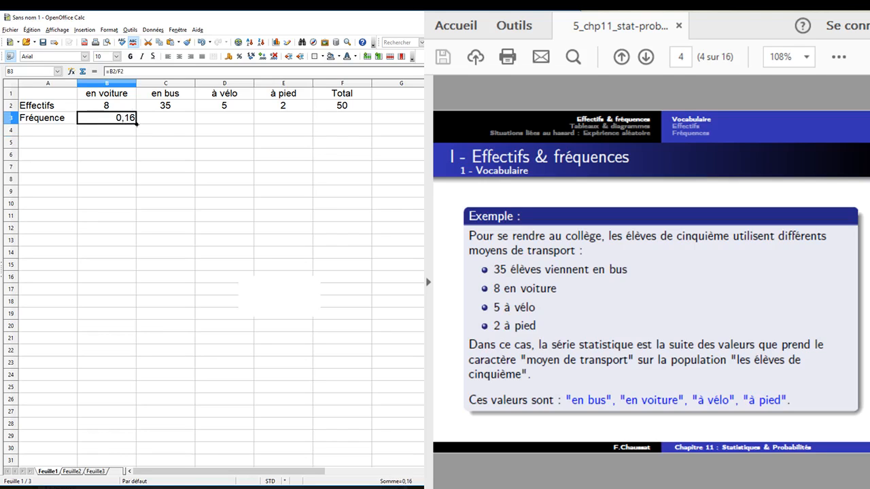
left_click_drag(136, 124, 293, 130)
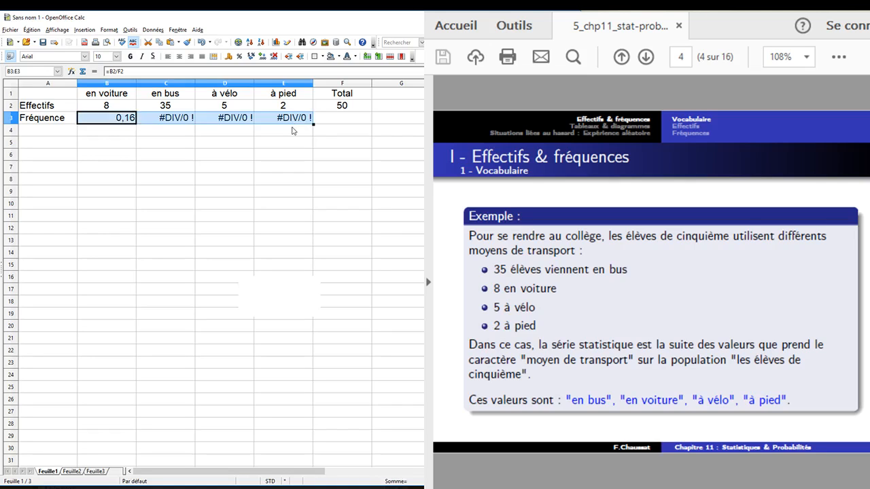
left_click(166, 128)
left_click(165, 119)
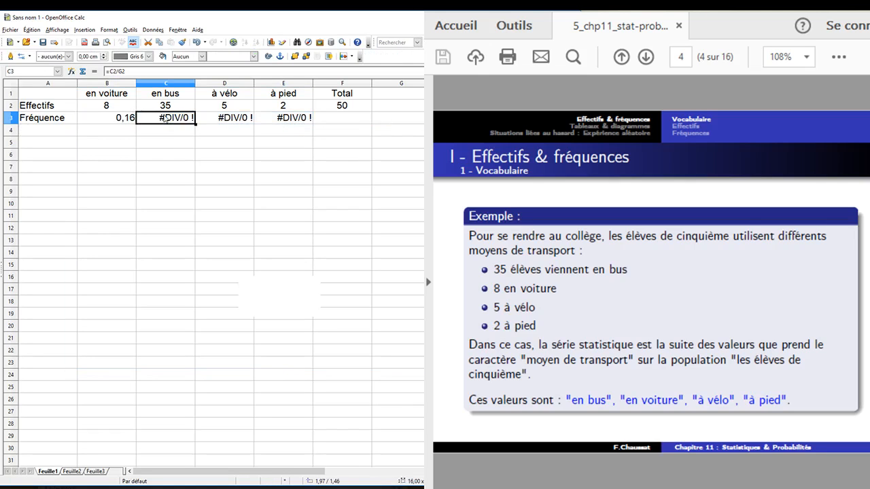
left_click(126, 119)
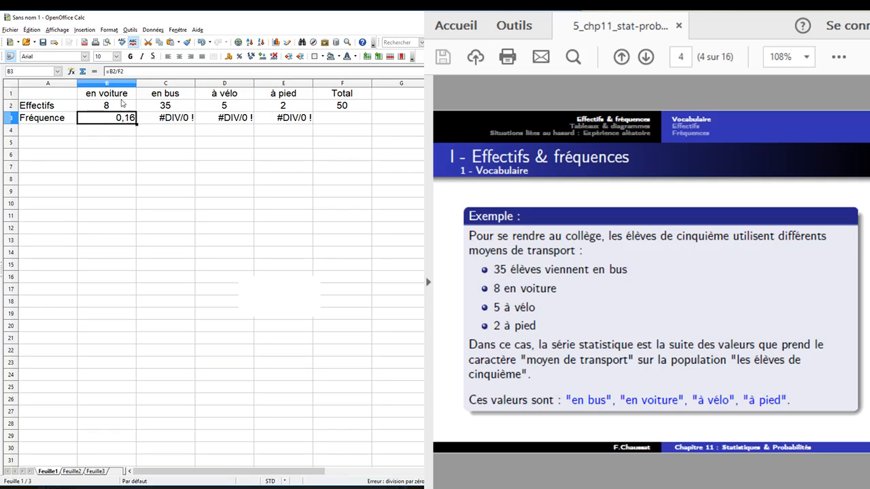
left_click(169, 118)
Step: Change the "en voiture" frequency formula in B3 to =B2/$F$2 so the total is an absolute reference
left_click(122, 119)
left_click(117, 71)
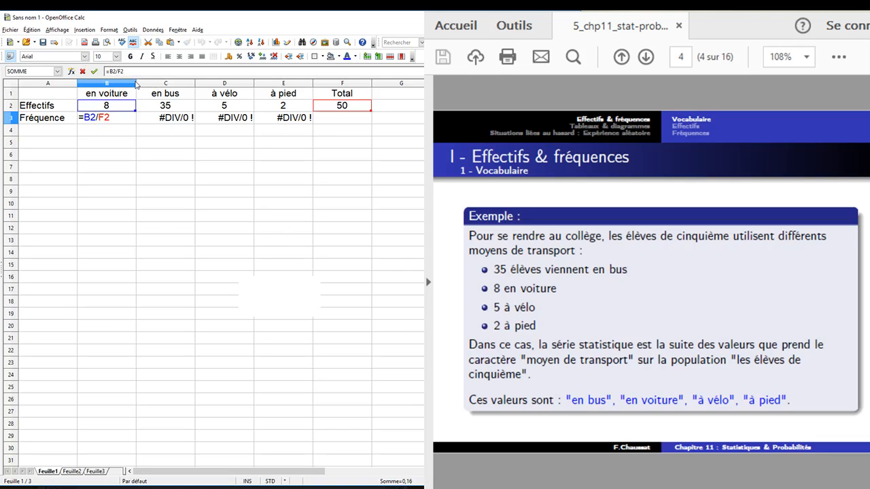
type("$")
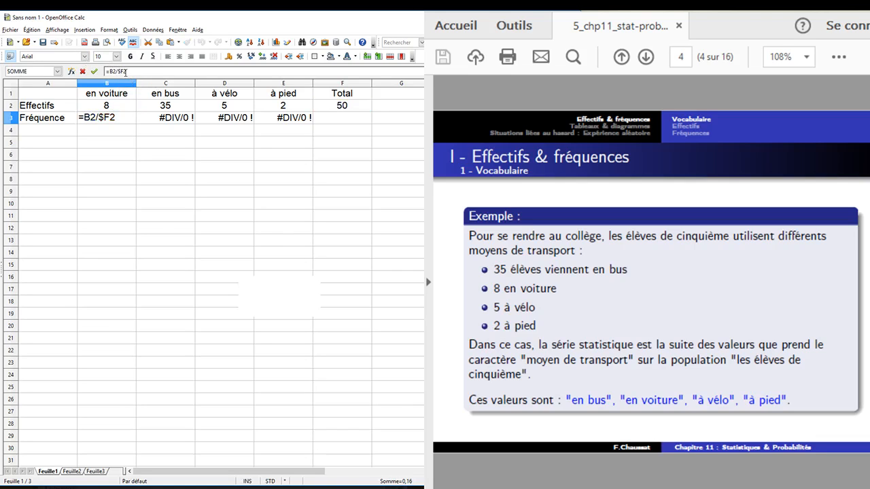
left_click(123, 72)
type("$")
left_click(141, 129)
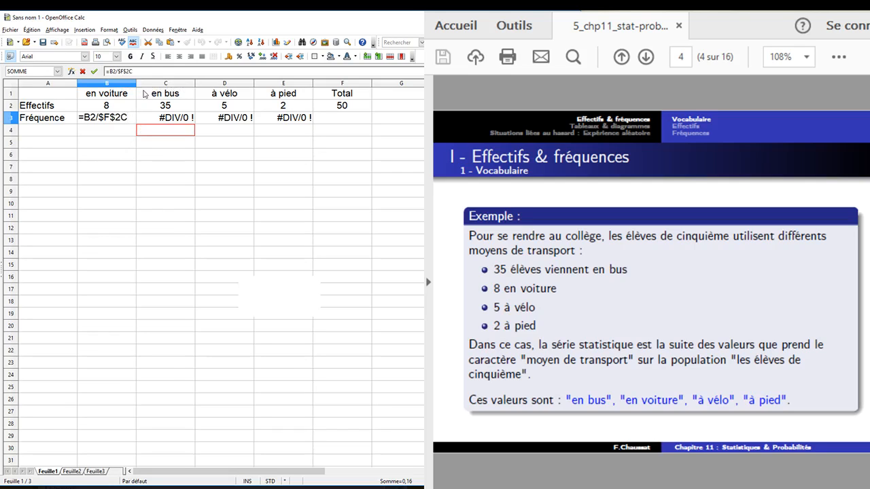
key("BackSpace")
key("Return")
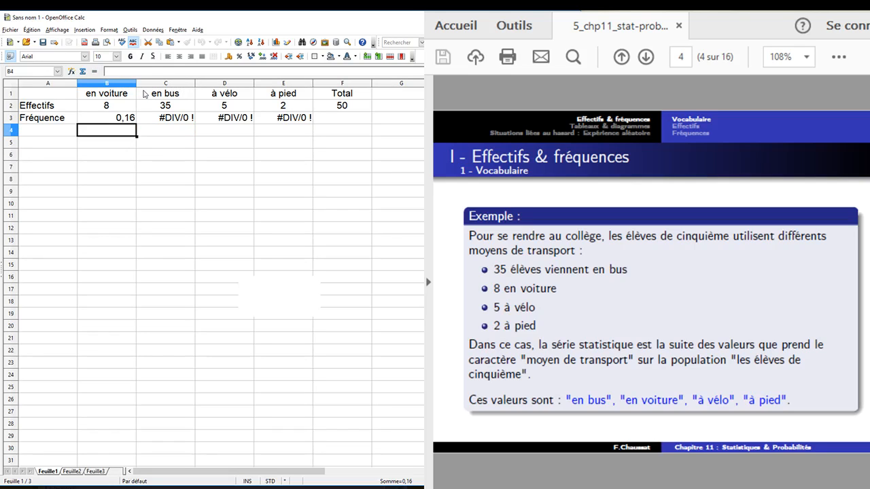
Step: Fill the frequency formula from B3 across to E3 and check the copied formulas in C3, D3 and E3
left_click(126, 117)
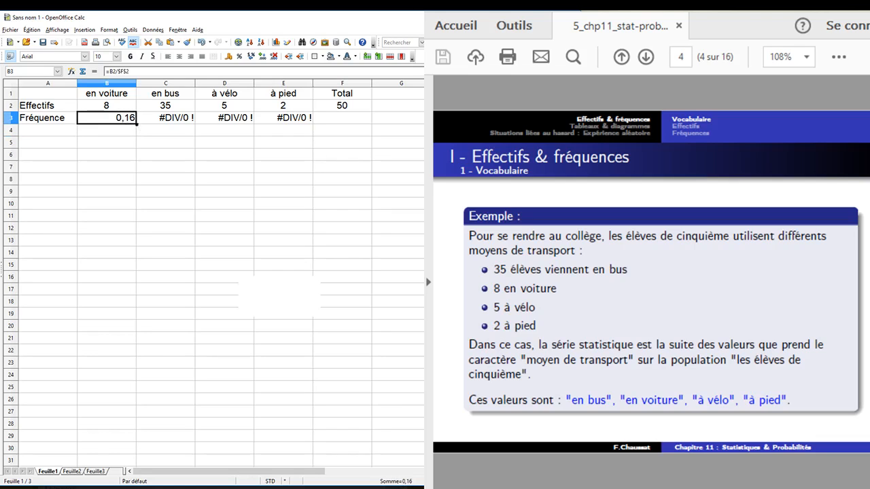
left_click_drag(165, 126, 302, 123)
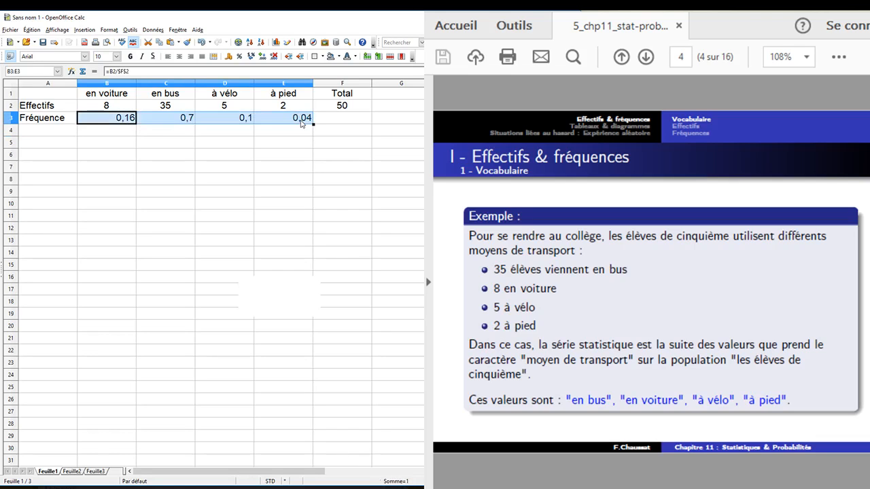
left_click(186, 130)
left_click(184, 118)
left_click(234, 117)
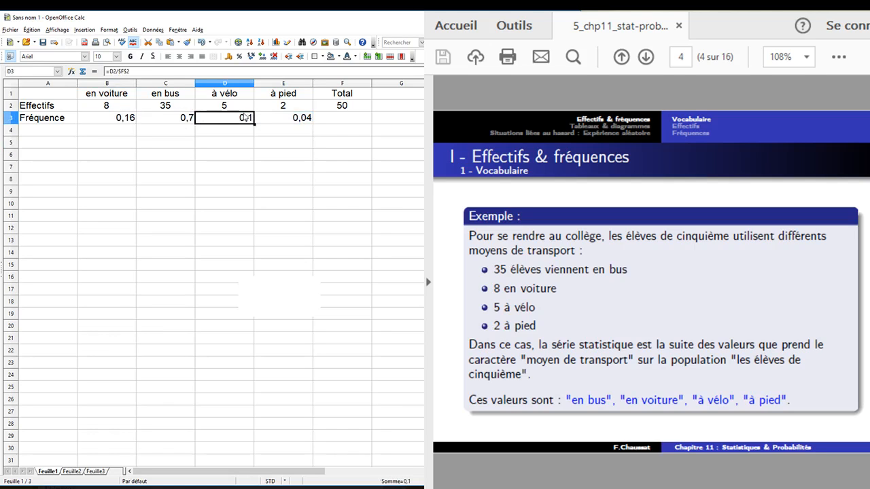
left_click(261, 118)
Step: Centre the frequency values in B3:E3 horizontally
left_click_drag(114, 121, 288, 118)
left_click(180, 57)
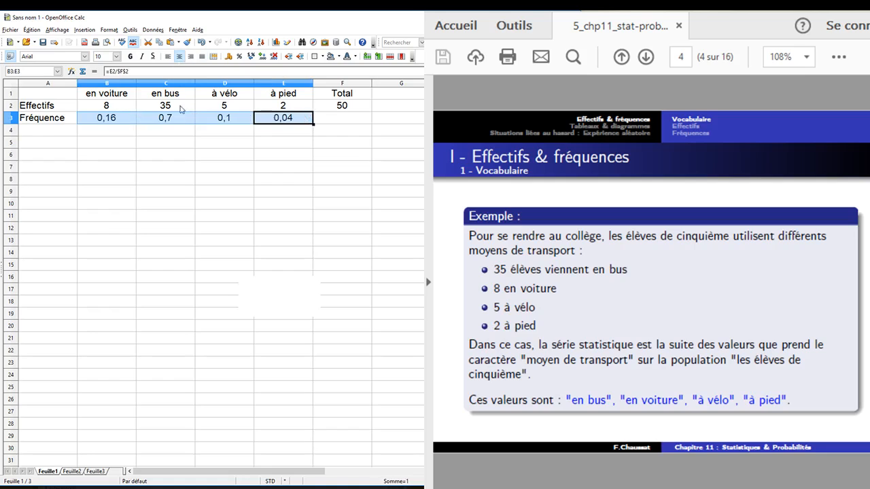
left_click(209, 138)
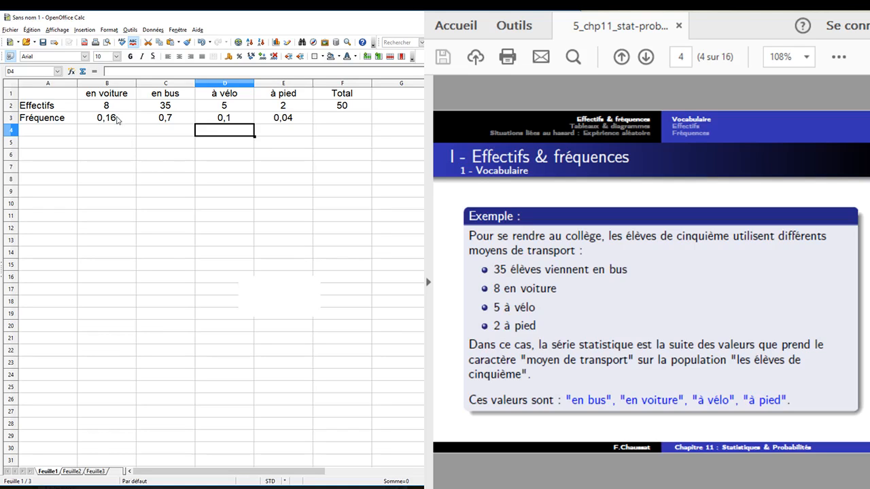
Step: Format the frequencies in B3:E3 as fractions with the two-digit format -1234 10/81
left_click_drag(117, 120, 277, 123)
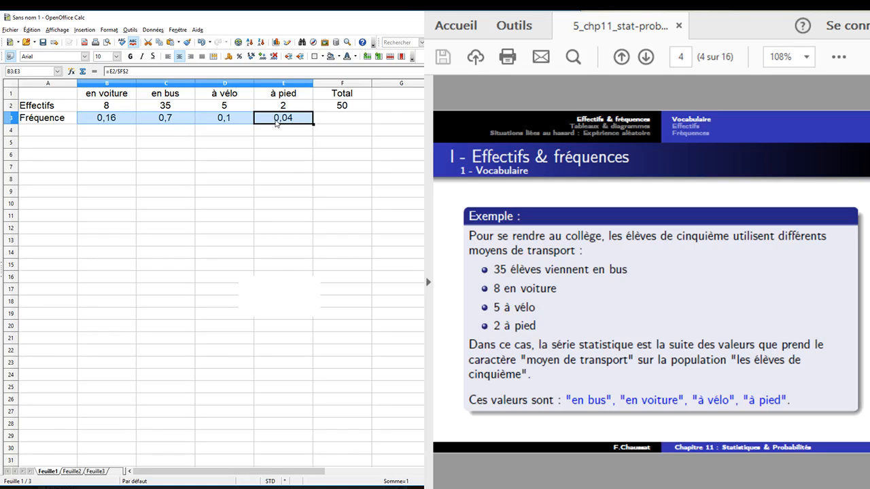
right_click(272, 123)
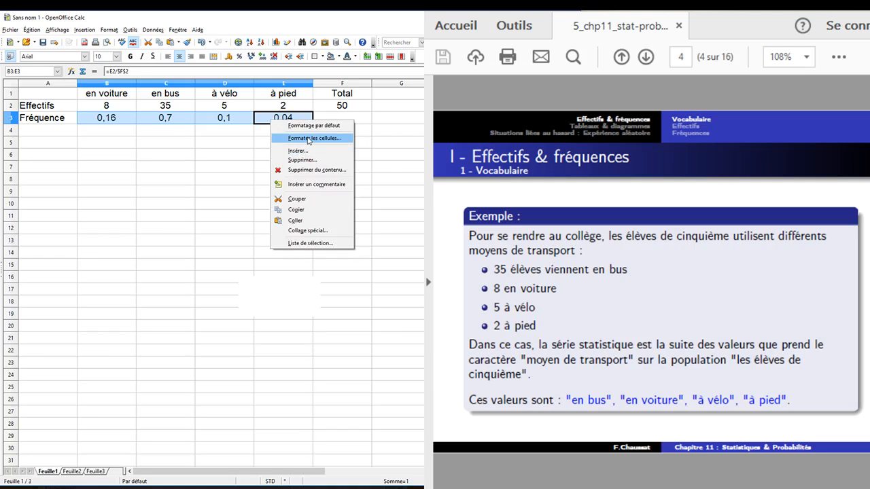
left_click(309, 139)
left_click(233, 220)
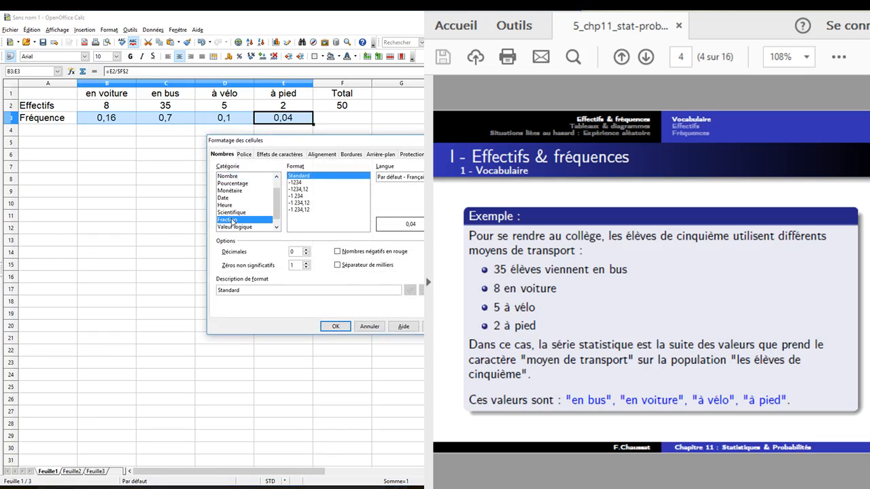
left_click(317, 183)
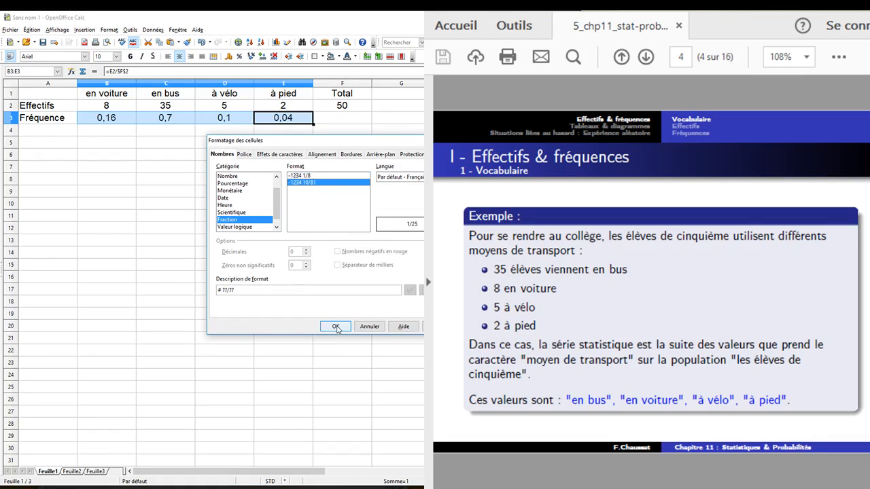
left_click(335, 326)
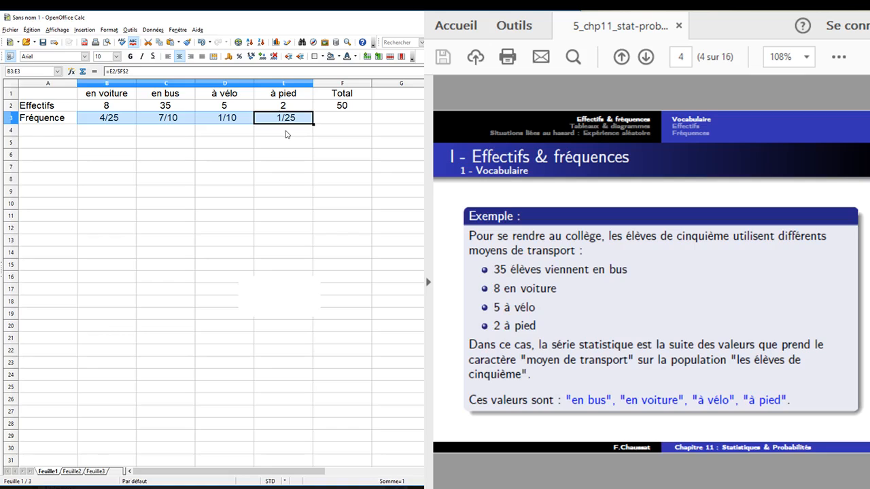
left_click(206, 143)
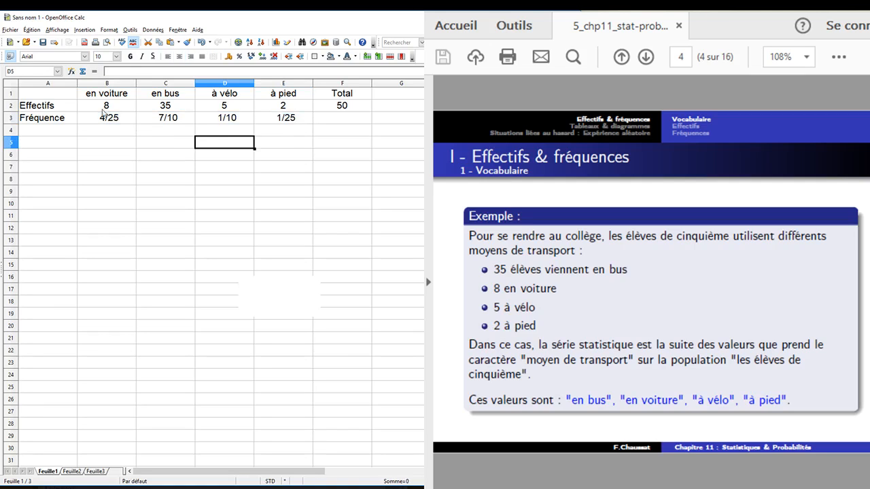
Step: Format the frequencies in B3:E3 as percentages with two decimals
left_click_drag(111, 119, 273, 122)
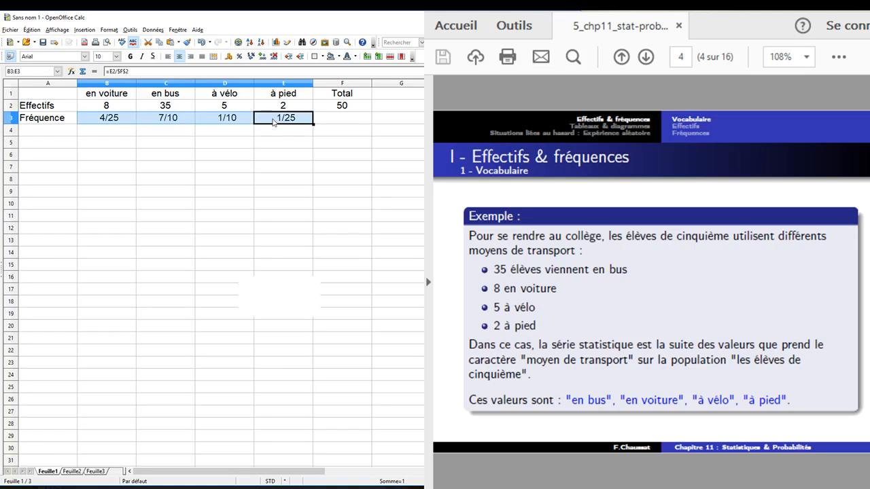
right_click(273, 122)
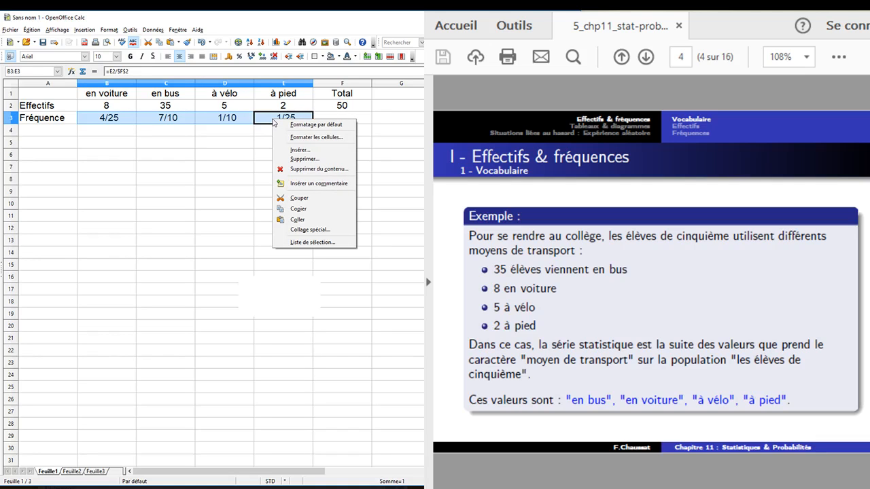
left_click(280, 142)
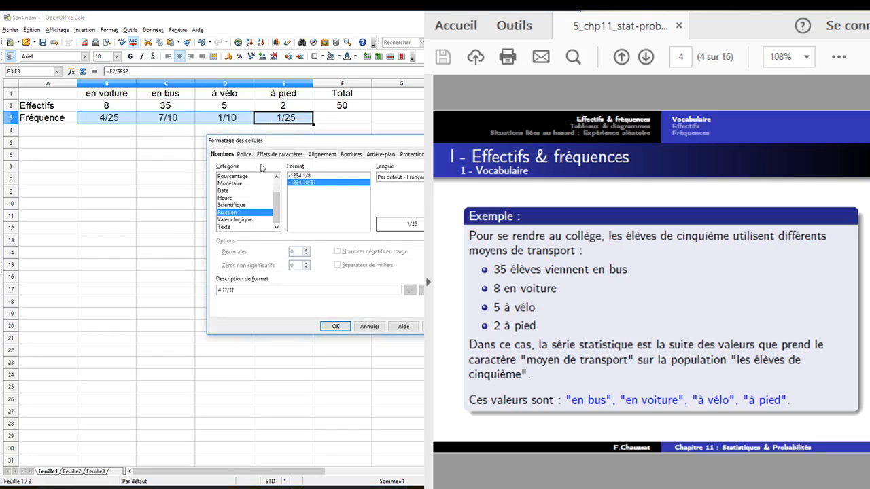
left_click(238, 176)
left_click(335, 327)
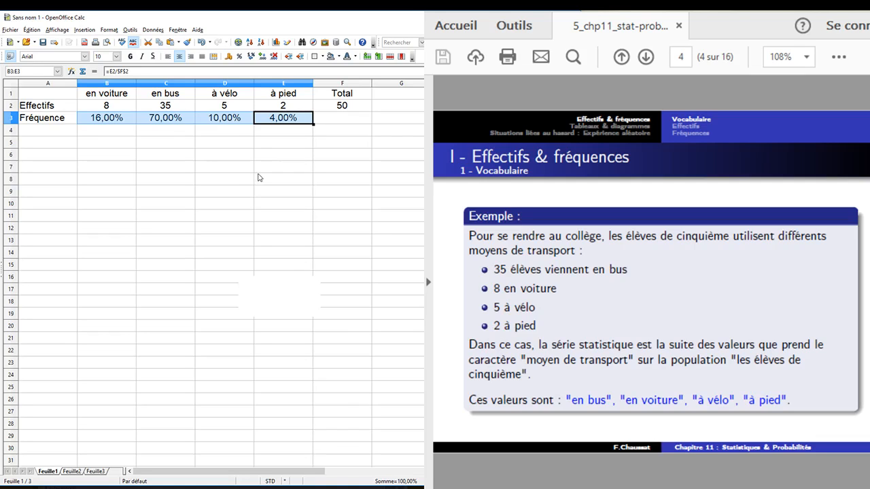
left_click(259, 178)
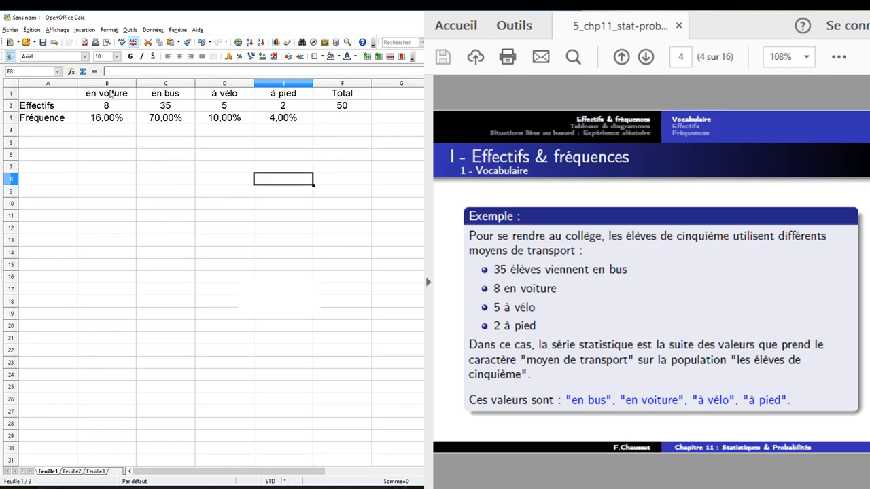
Step: Start a chart from the headings and counts in B1:E2 and preview the bar (Barre) and pie (Secteur) types
left_click_drag(108, 94, 305, 107)
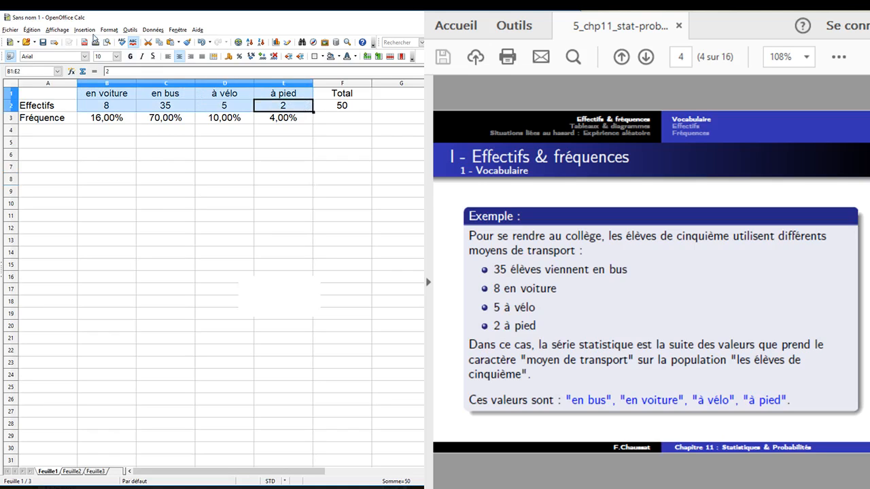
left_click(91, 30)
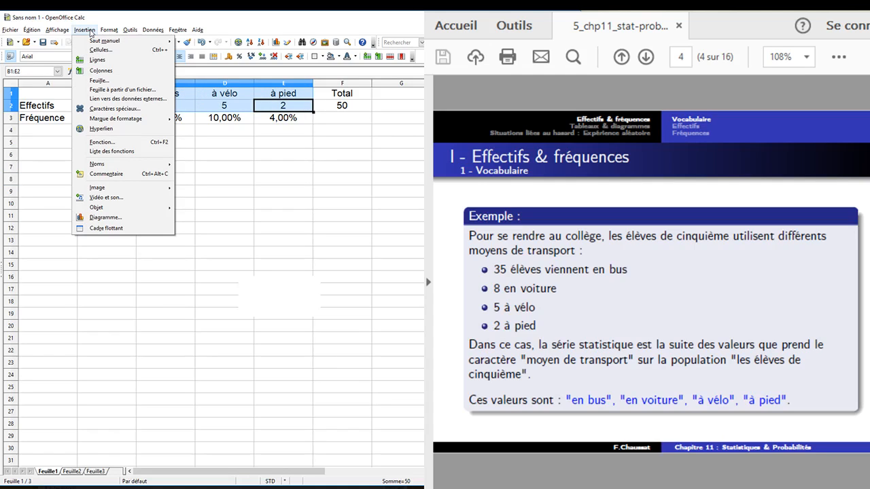
left_click(105, 217)
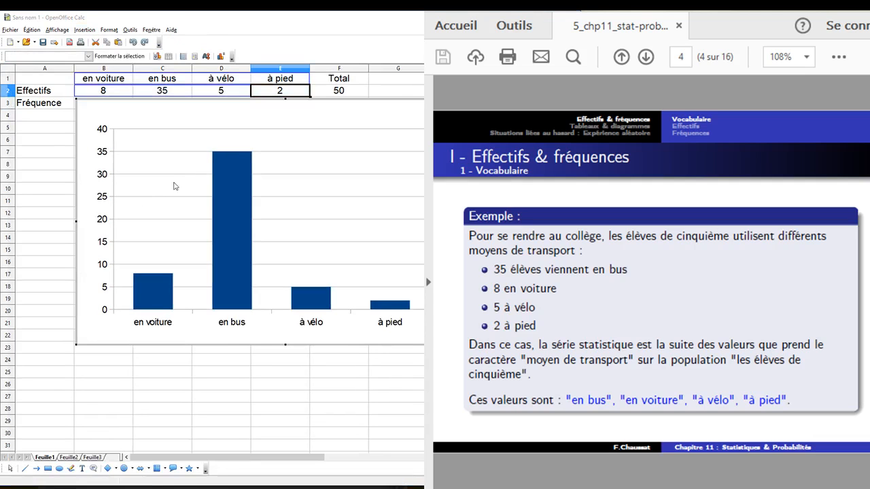
left_click_drag(233, 144, 211, 65)
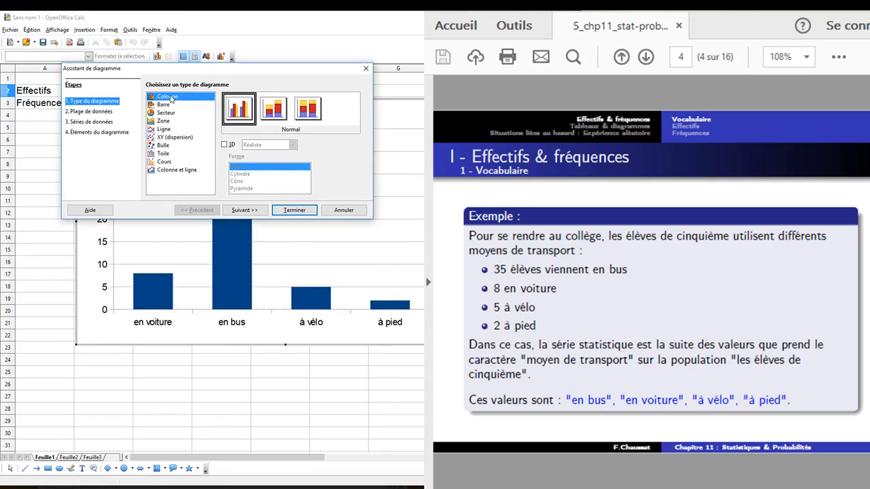
left_click(166, 105)
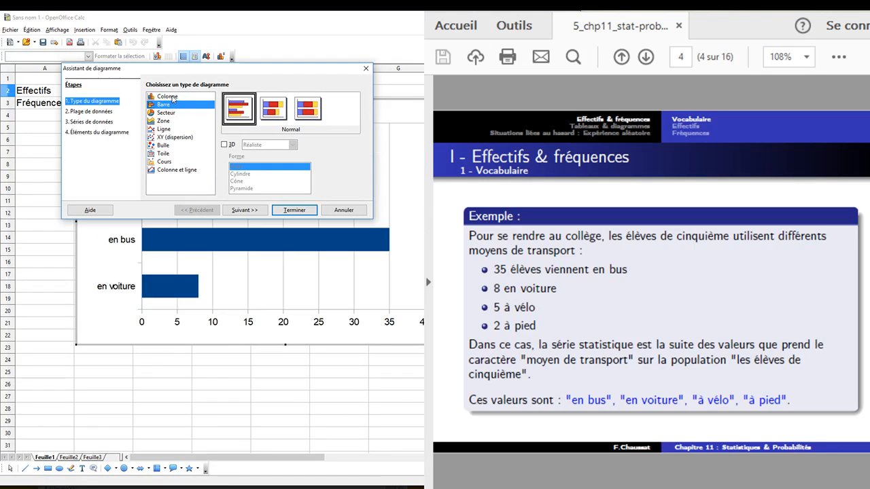
left_click(172, 97)
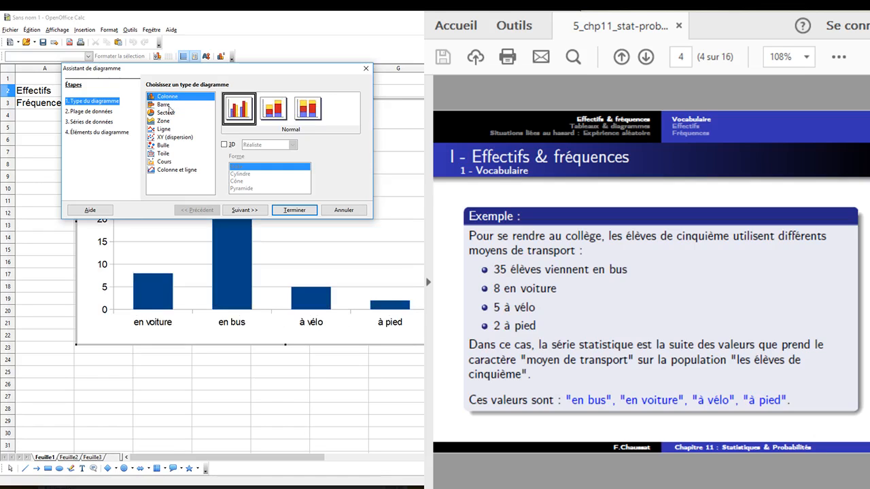
left_click(167, 113)
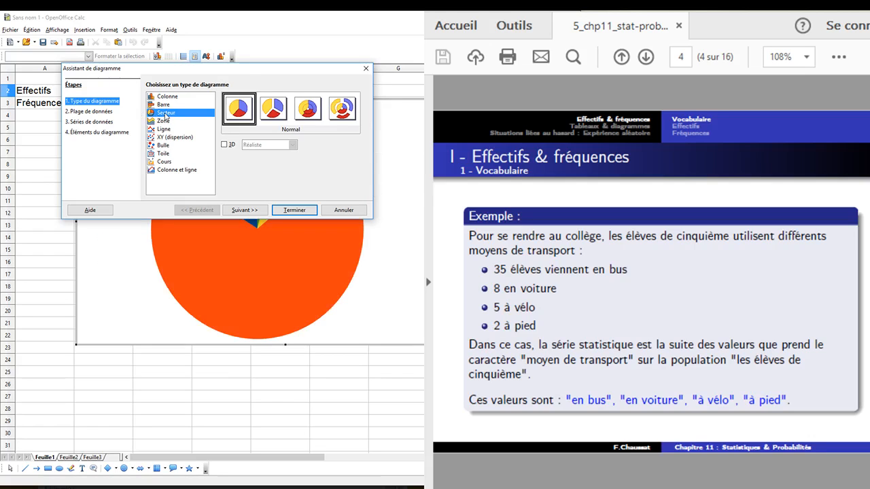
Step: Create the chart with the normal column type (Colonne), leave chart editing and select the chart on the sheet
left_click(167, 97)
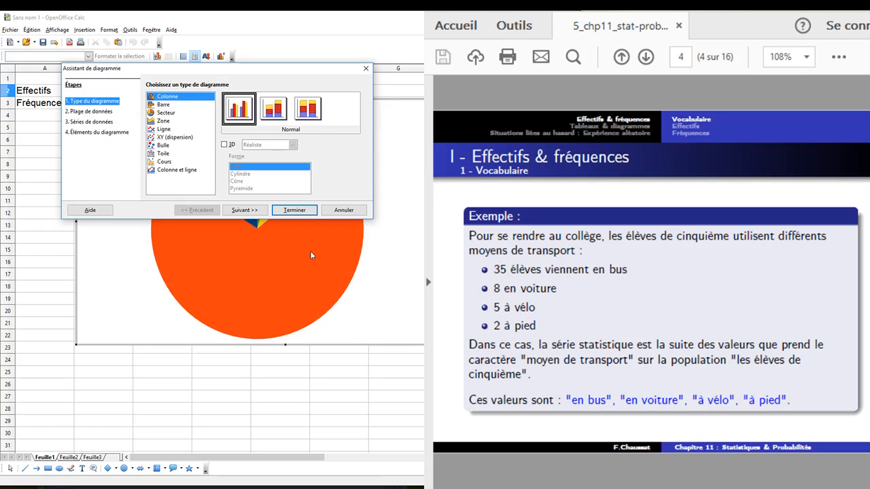
left_click(294, 211)
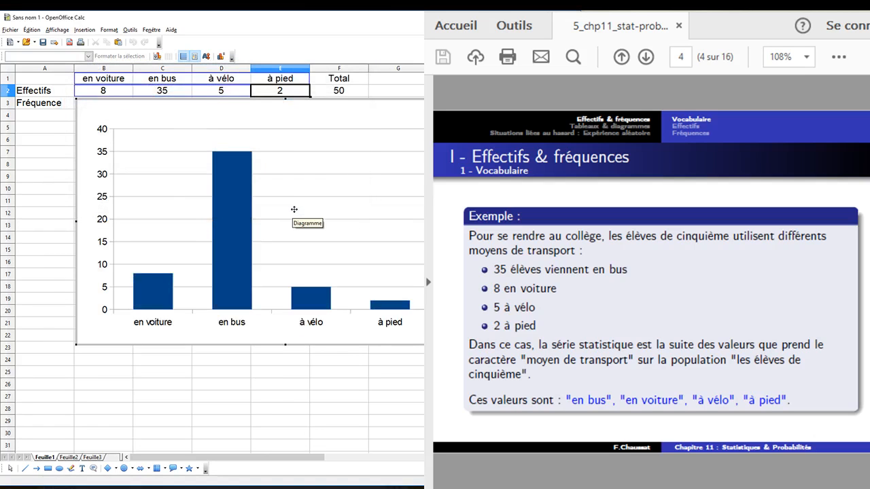
left_click(313, 374)
left_click(329, 181)
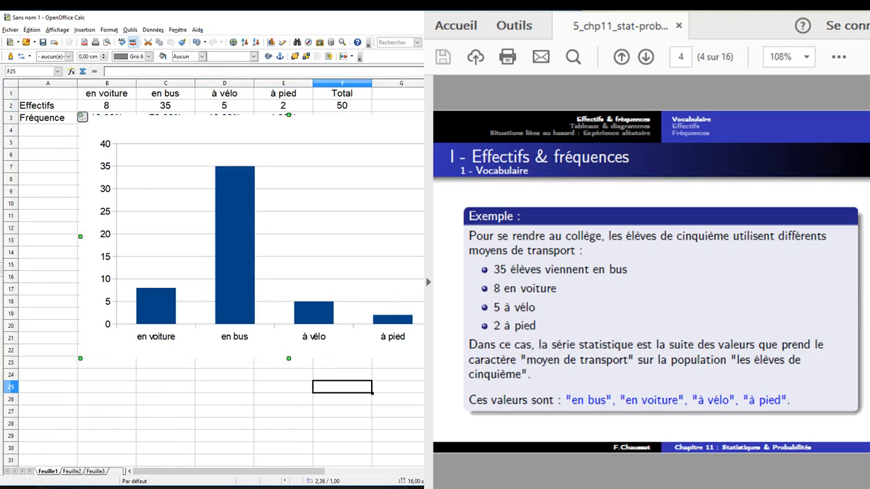